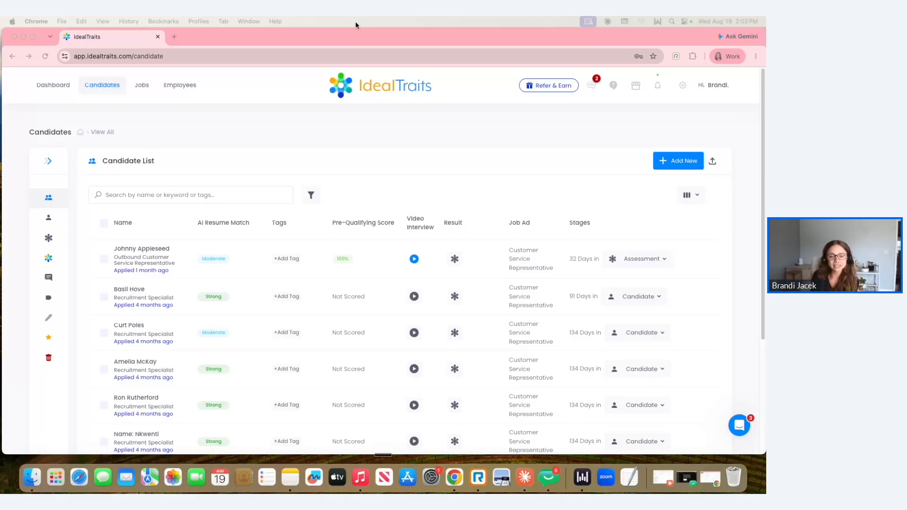
# Examine the AI resume match and pre-qualifying score details of the first candidate in the list
pyautogui.click(194, 226)
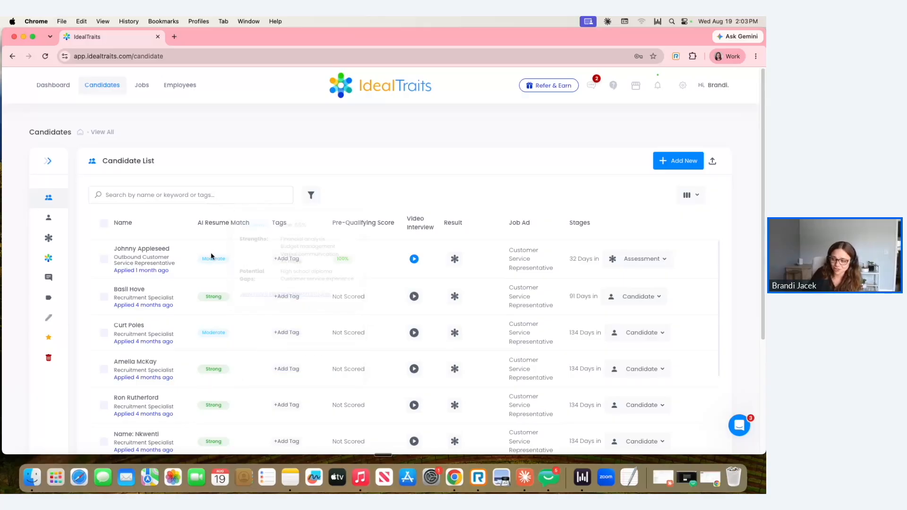
pyautogui.moveTo(208, 264)
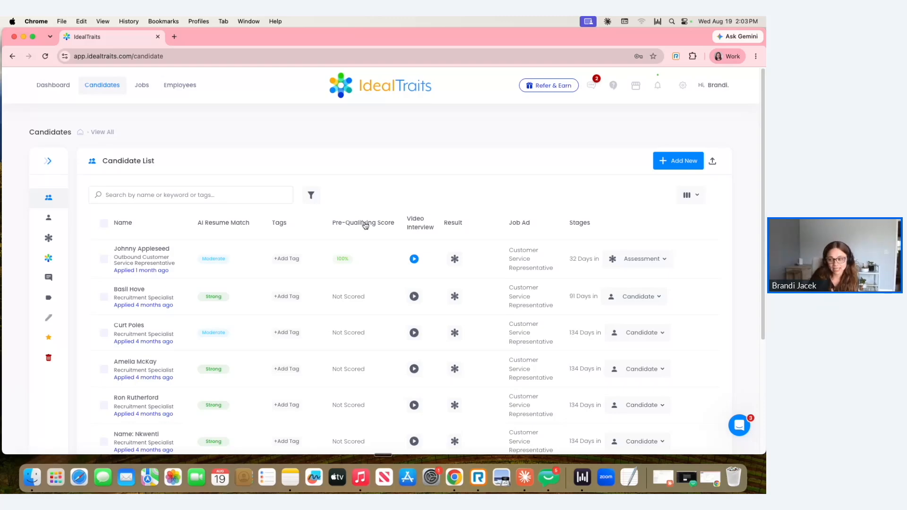
pyautogui.moveTo(339, 261)
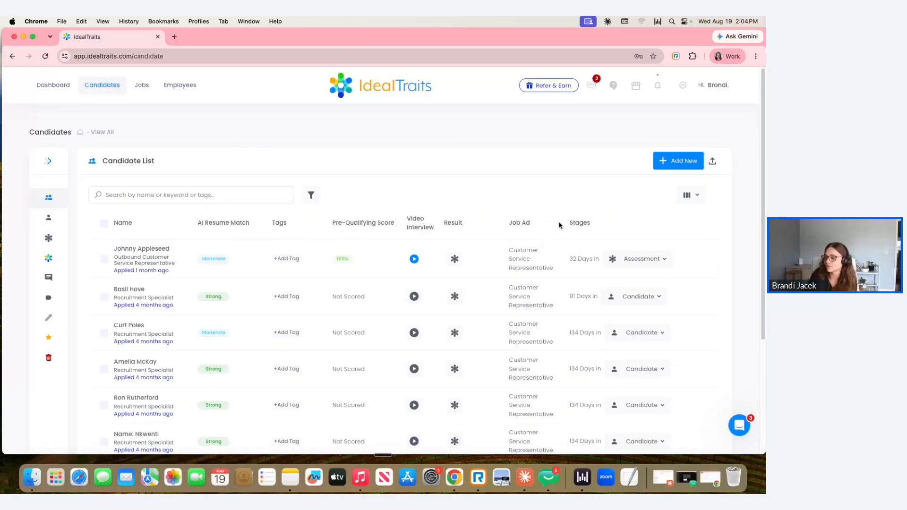
# Review which columns can be shown in the candidate list and examine the Tags column
pyautogui.click(699, 199)
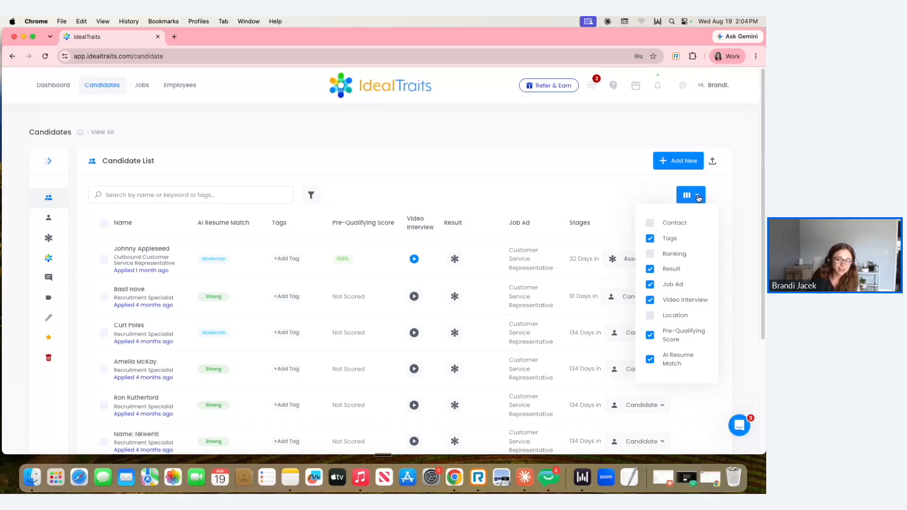
pyautogui.click(691, 322)
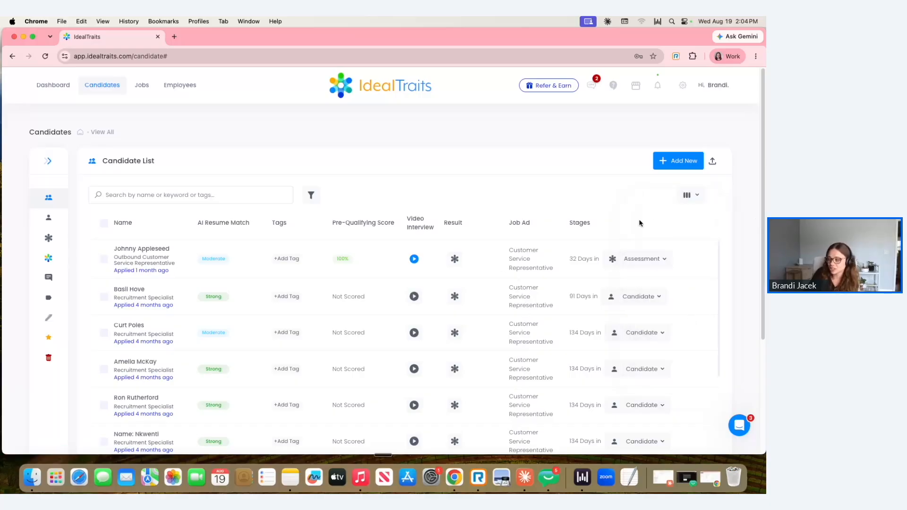
pyautogui.click(692, 198)
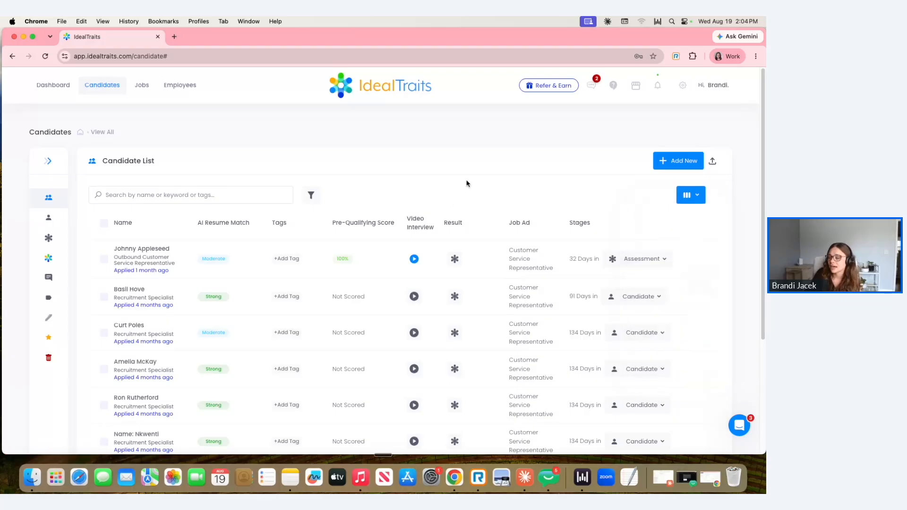
pyautogui.moveTo(268, 225); pyautogui.dragTo(289, 229)
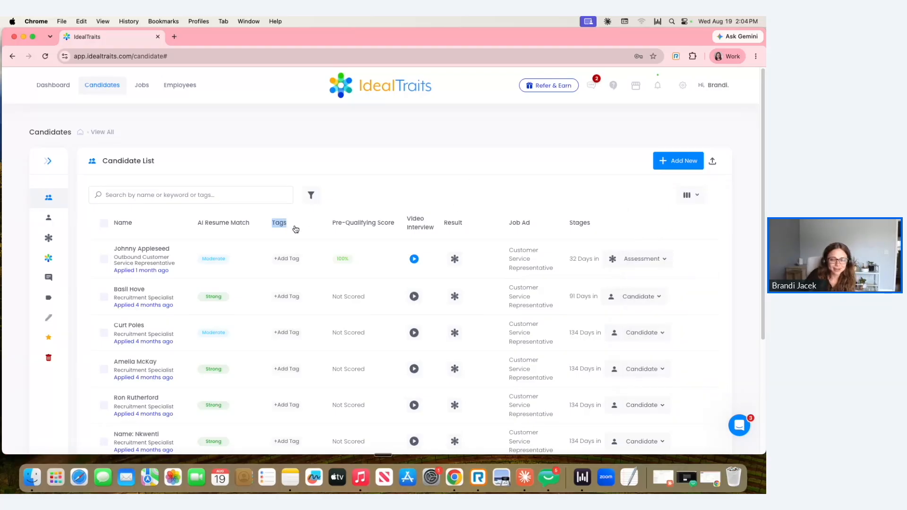
pyautogui.click(287, 259)
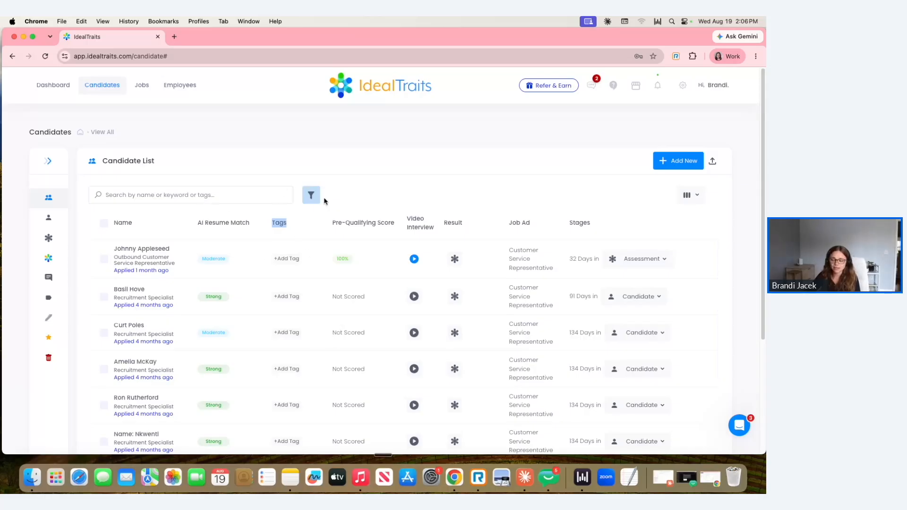
# Open the candidate filters and examine the apply date, position, location and AI resume match options
pyautogui.click(218, 193)
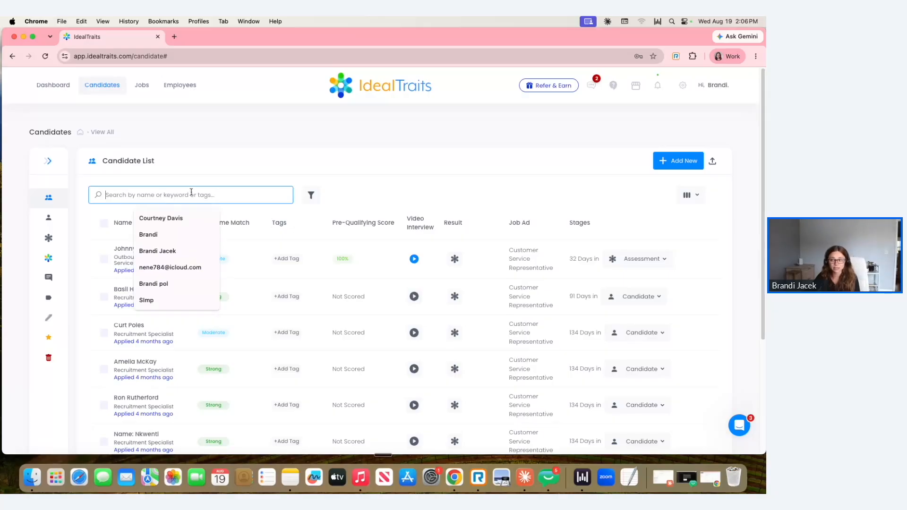
pyautogui.click(313, 198)
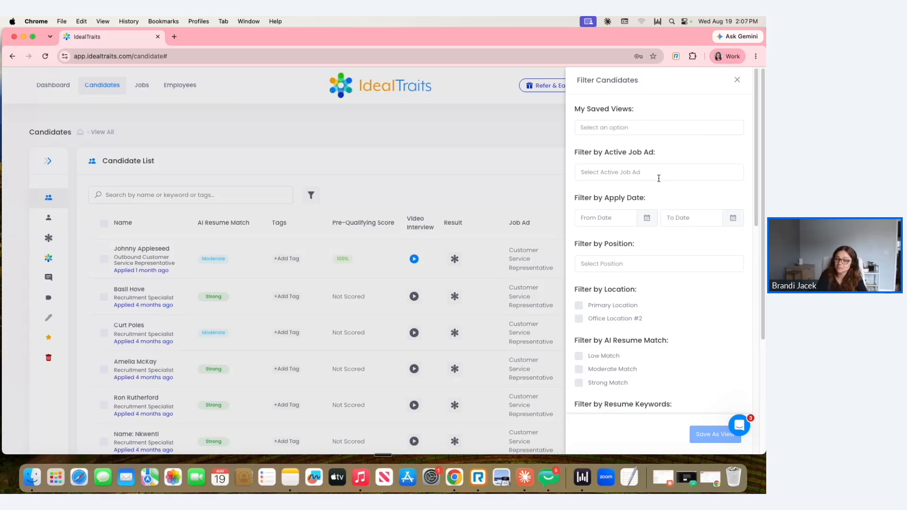
pyautogui.moveTo(599, 198); pyautogui.dragTo(648, 198)
pyautogui.scroll(-1, 648, 197)
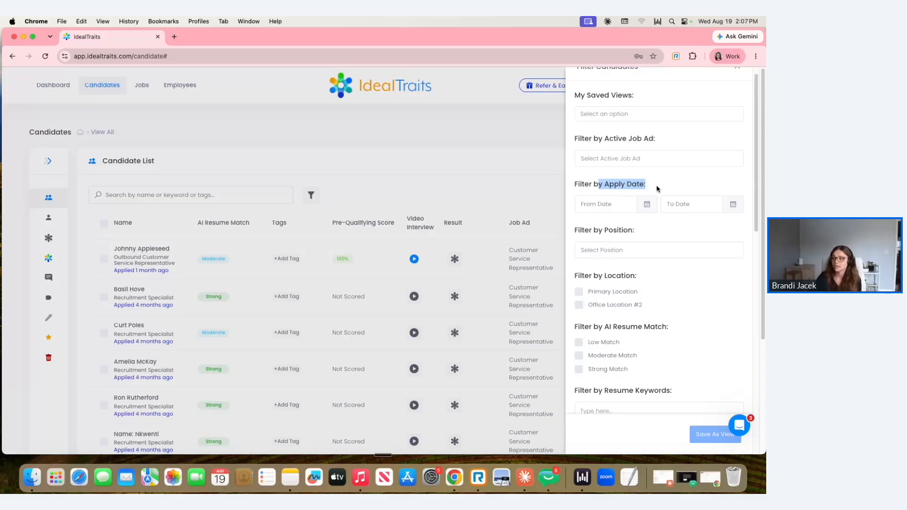
pyautogui.scroll(-1, 597, 245)
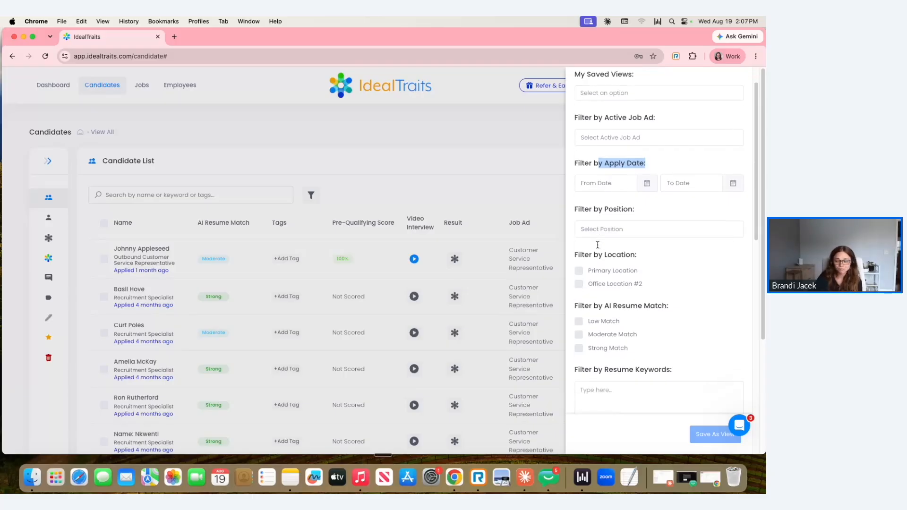
pyautogui.scroll(-3, 598, 245)
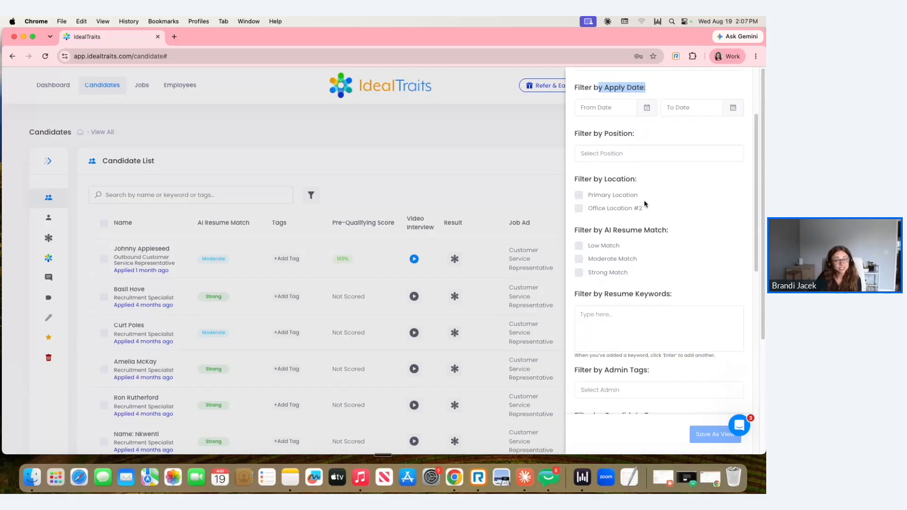
pyautogui.scroll(-1, 698, 237)
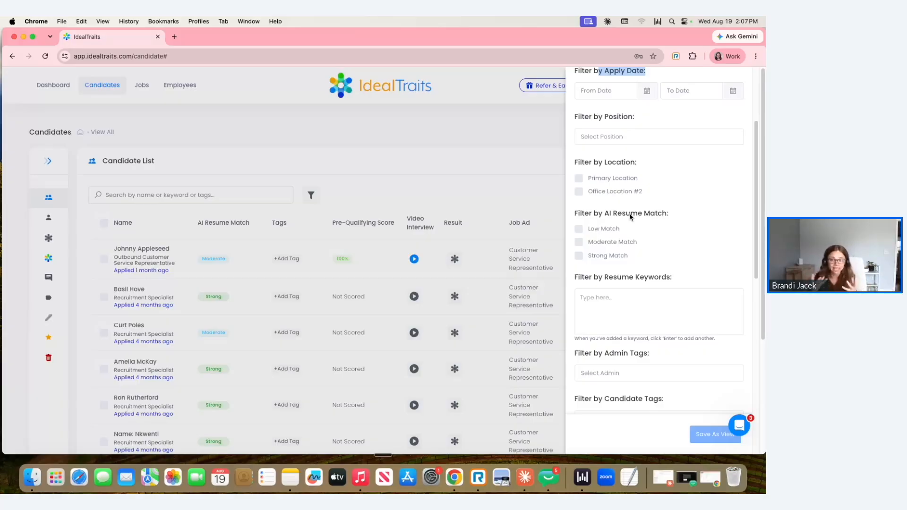
# Examine the resume keyword and candidate tag options in the candidate filters
pyautogui.scroll(-1, 631, 216)
pyautogui.moveTo(604, 257); pyautogui.dragTo(678, 260)
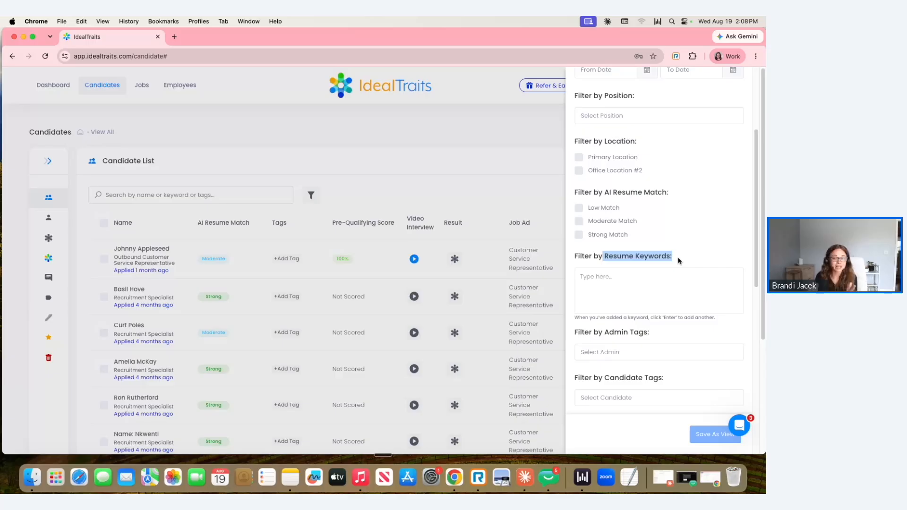
pyautogui.click(648, 281)
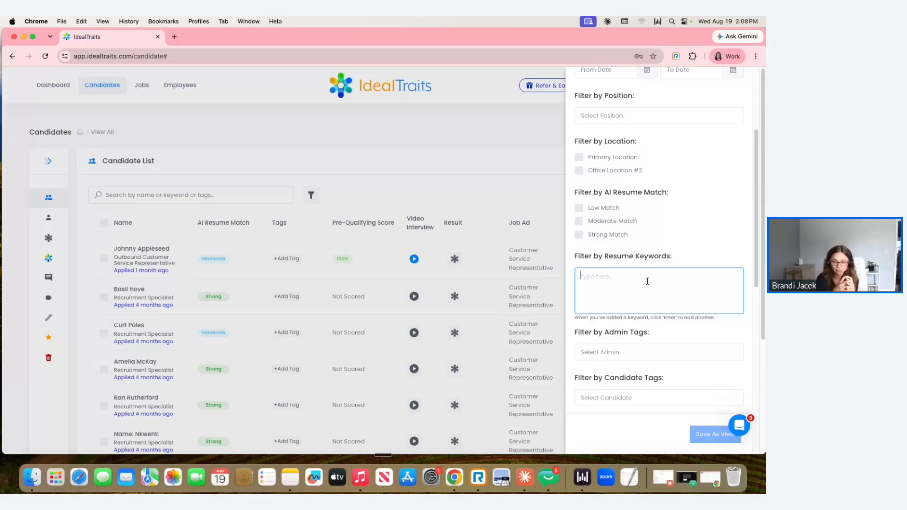
pyautogui.scroll(-5, 647, 281)
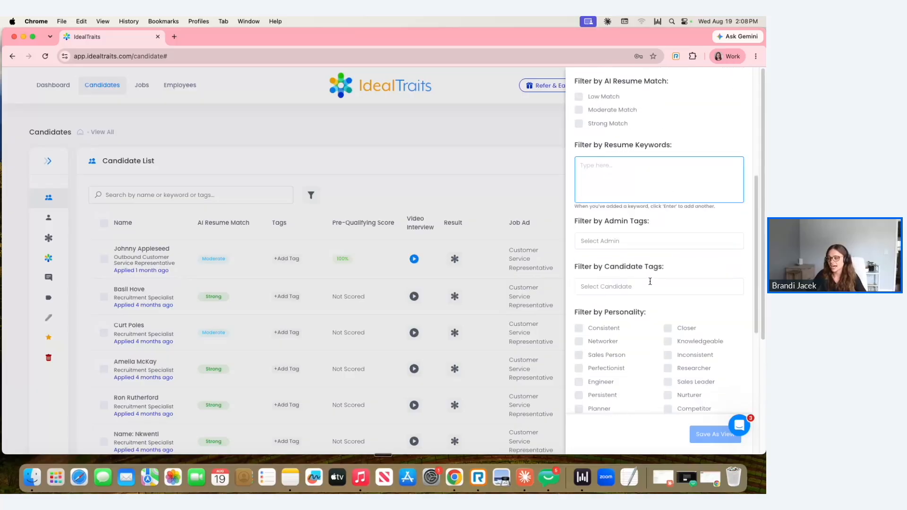
pyautogui.moveTo(605, 267); pyautogui.dragTo(673, 273)
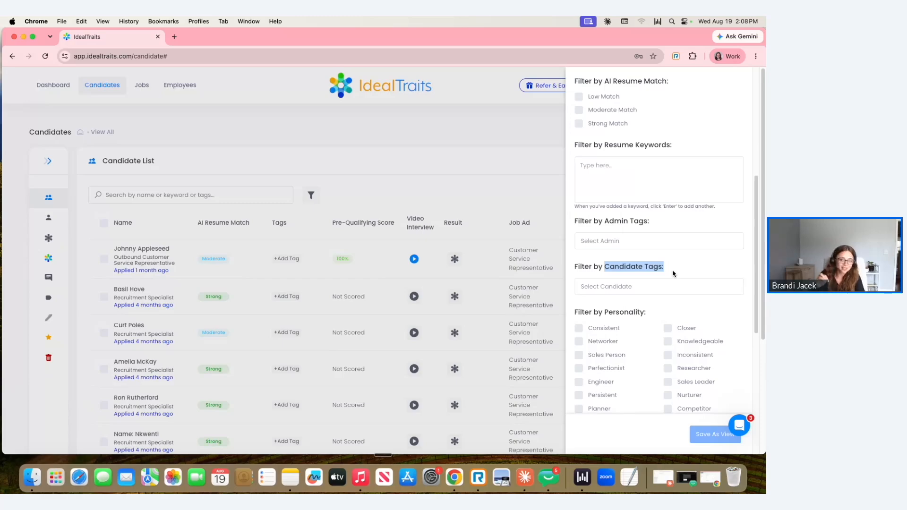
# Examine the personality, pre-qualifying score, video interview and rating filters, closing the candidate filters without applying any
pyautogui.scroll(-7, 646, 251)
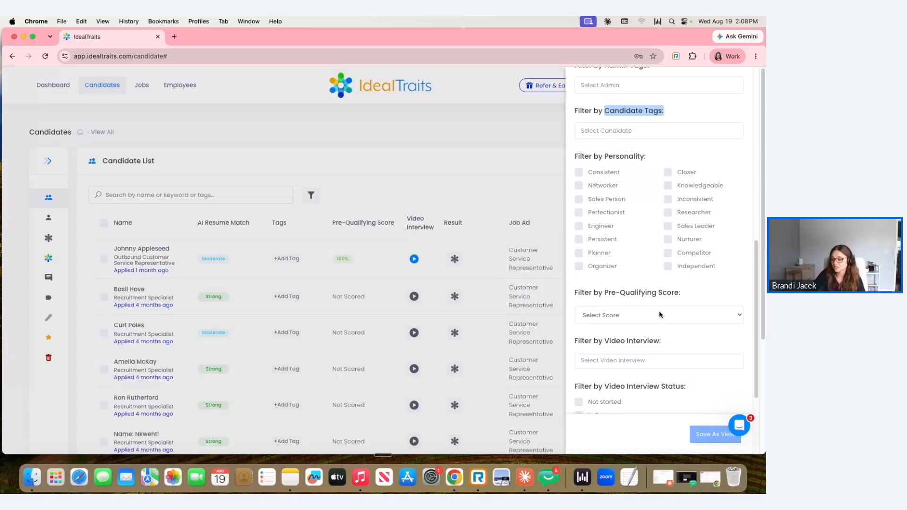
pyautogui.scroll(-3, 659, 315)
pyautogui.scroll(-5, 657, 320)
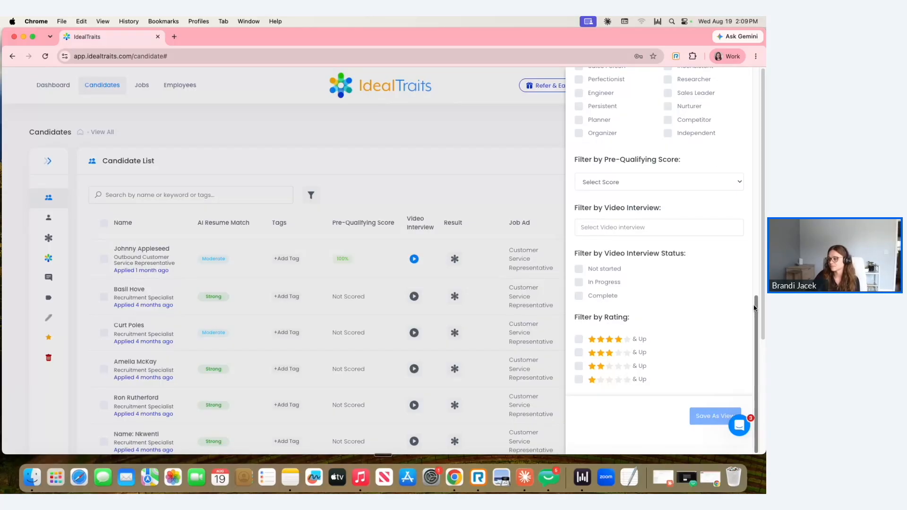
pyautogui.scroll(1, 703, 283)
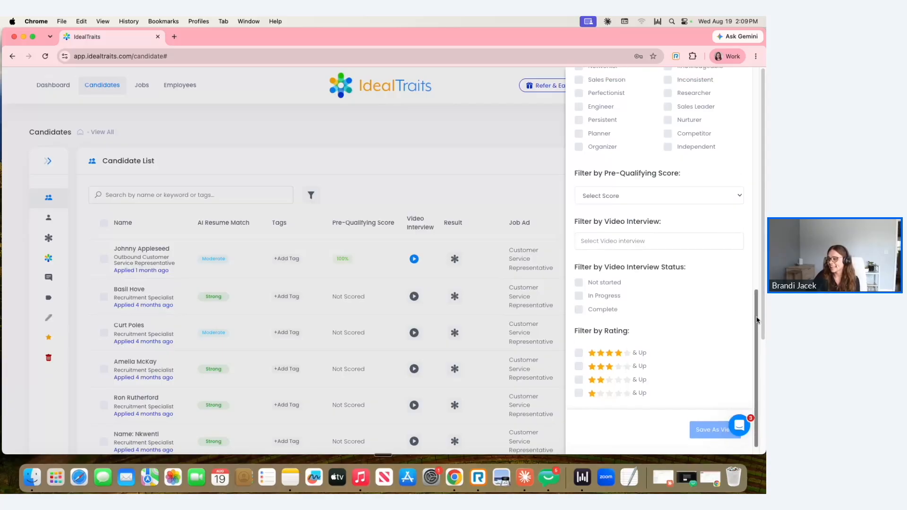
pyautogui.moveTo(756, 312); pyautogui.dragTo(749, 87)
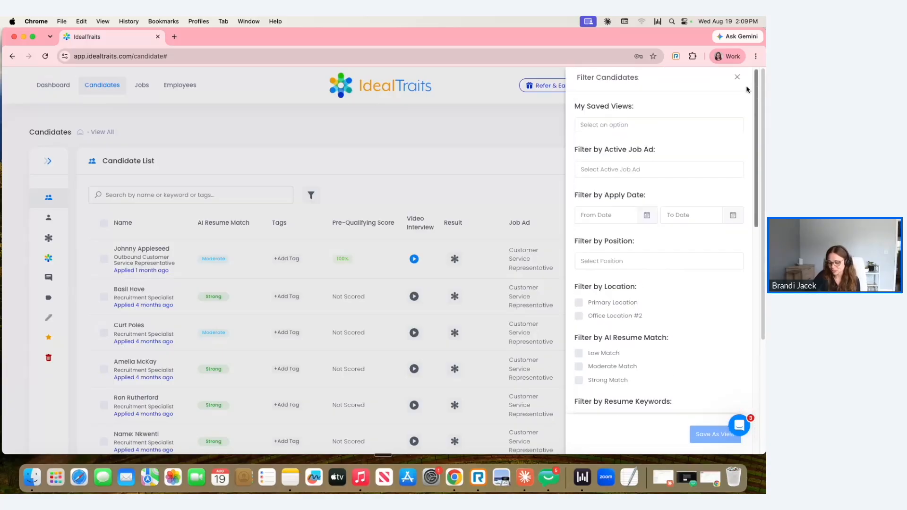
pyautogui.click(736, 80)
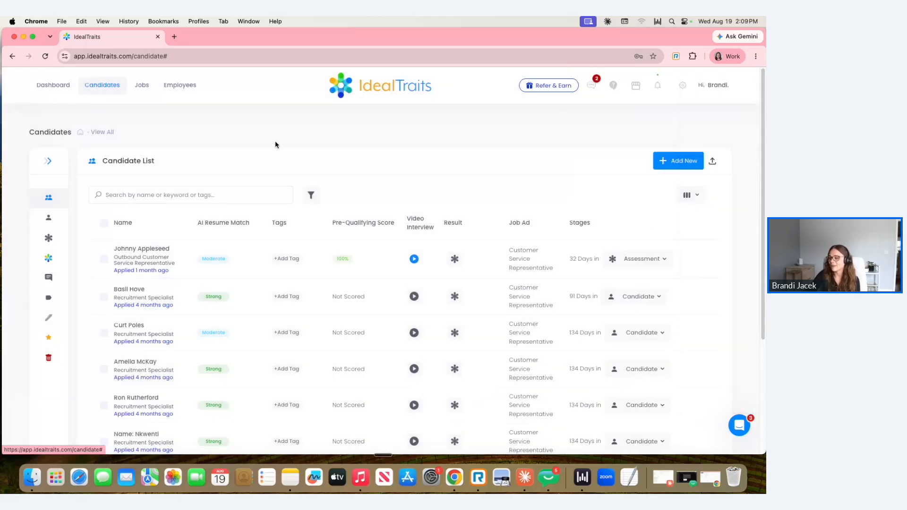
# Open the automated workflow "Filtering Top Candidates" for editing from the account settings
pyautogui.moveTo(34, 263)
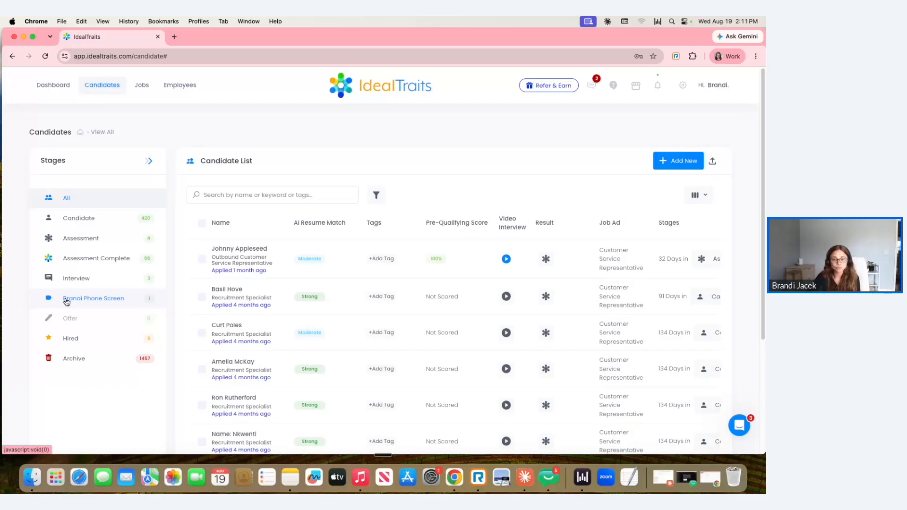
pyautogui.click(46, 86)
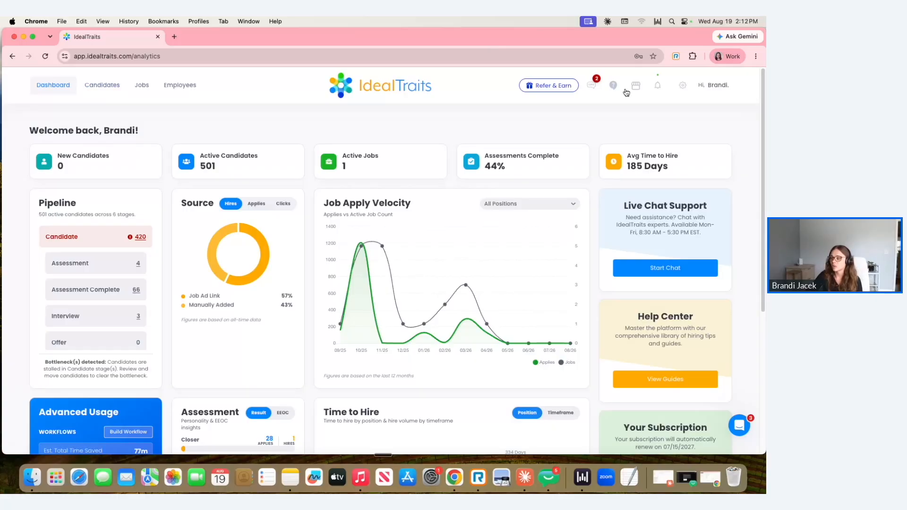
pyautogui.click(683, 89)
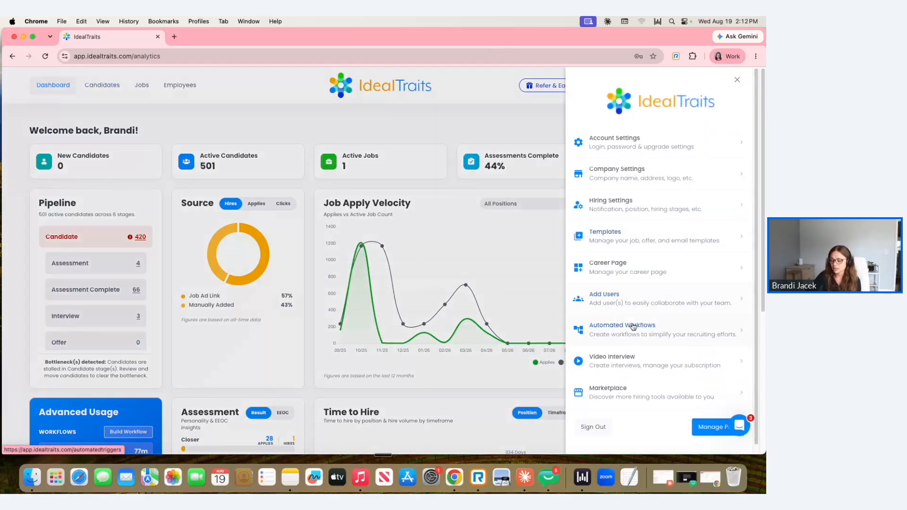
pyautogui.click(619, 329)
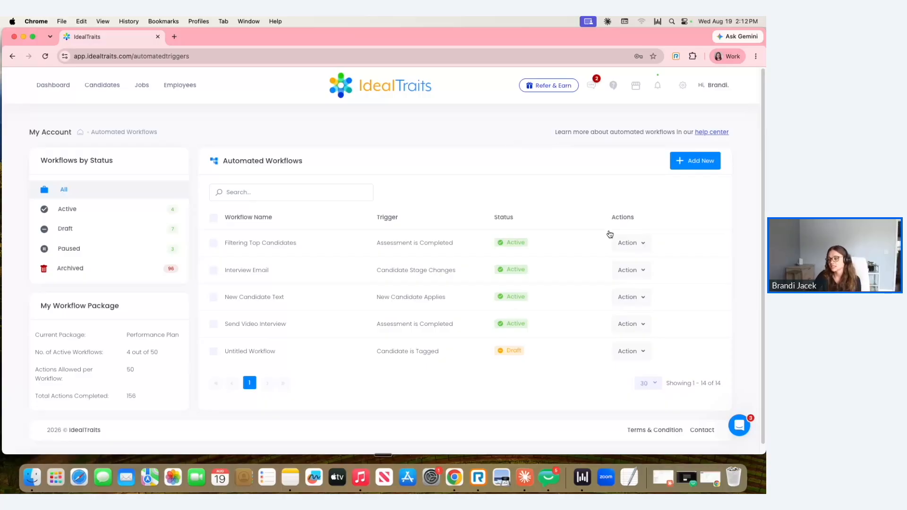
pyautogui.click(633, 243)
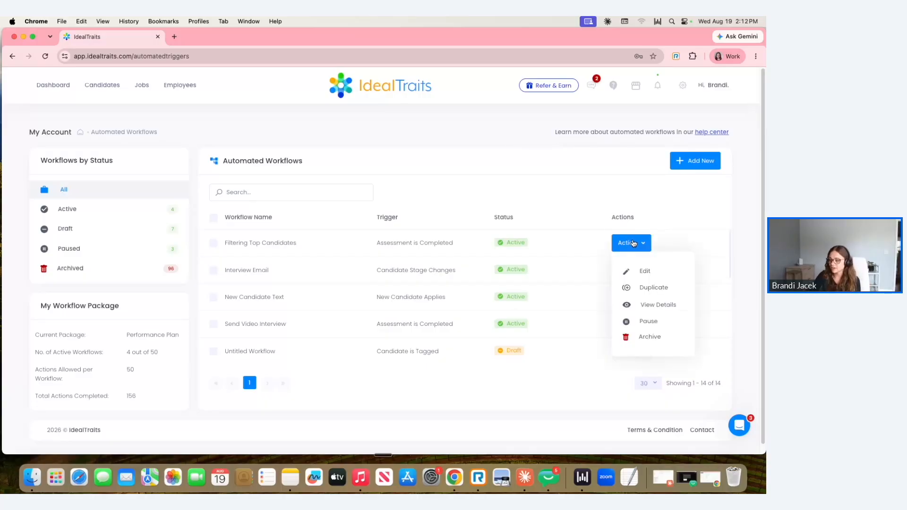
pyautogui.click(654, 271)
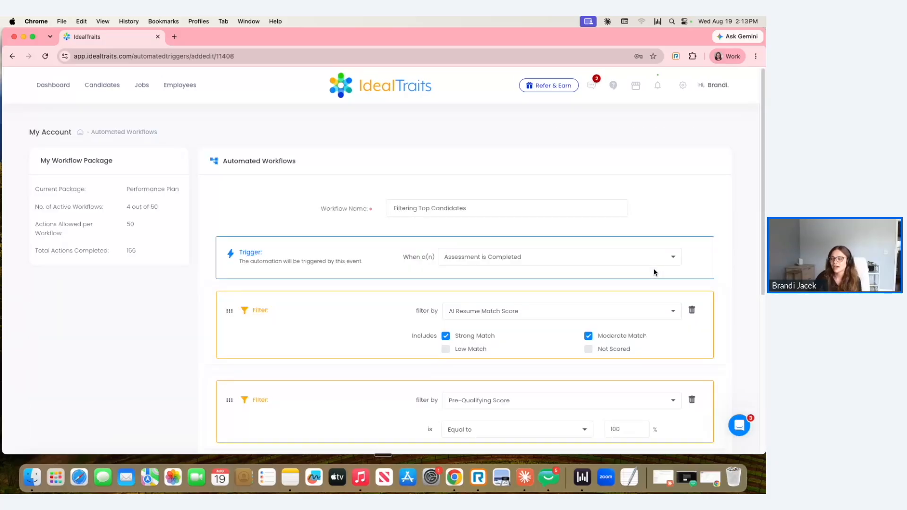
# Review the workflow's trigger, its AI resume match and pre-qualifying score filters, and its add-a-tag action
pyautogui.scroll(-3, 710, 221)
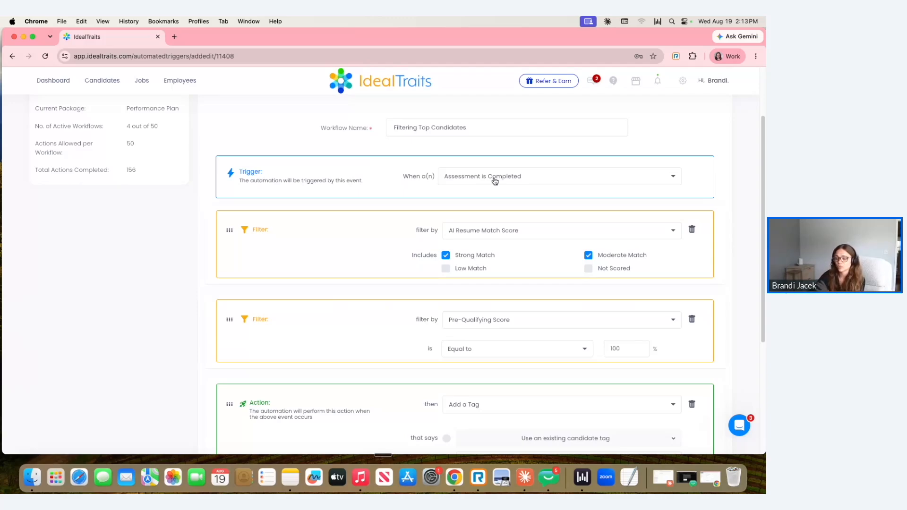
pyautogui.scroll(-1, 751, 312)
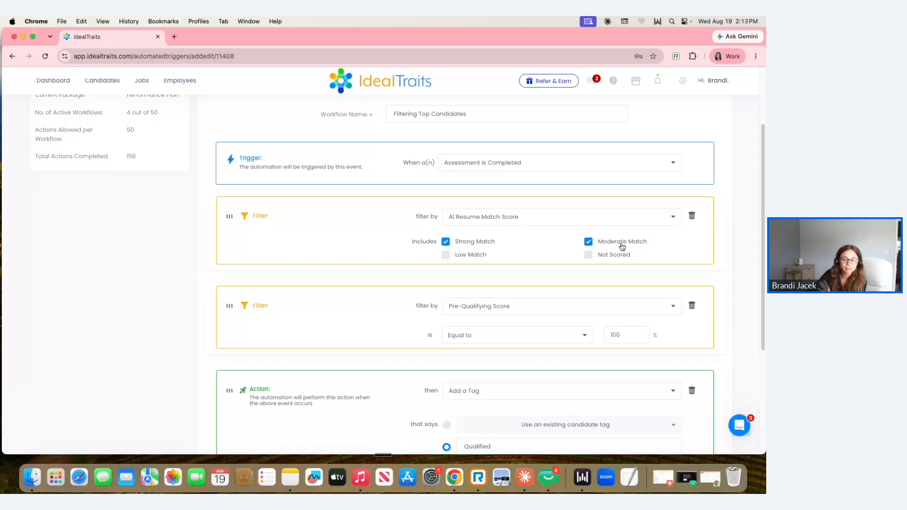
pyautogui.scroll(-5, 566, 236)
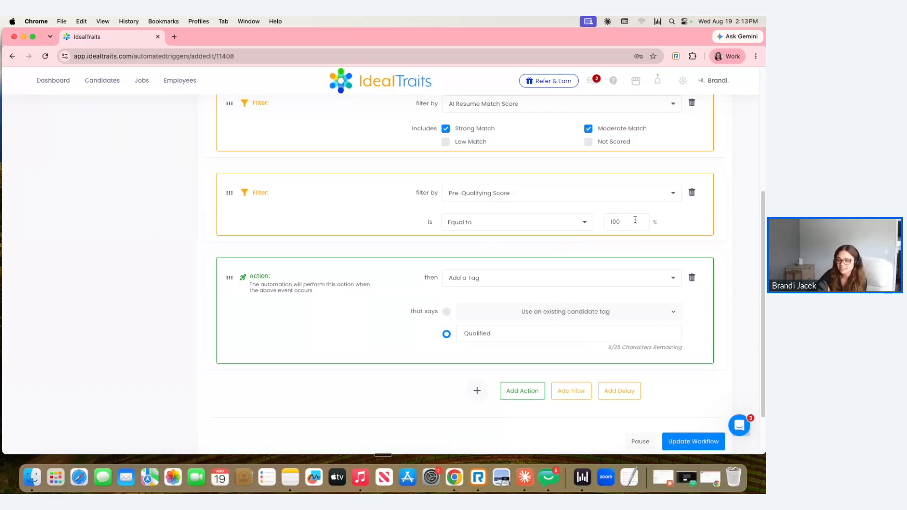
pyautogui.scroll(-1, 422, 312)
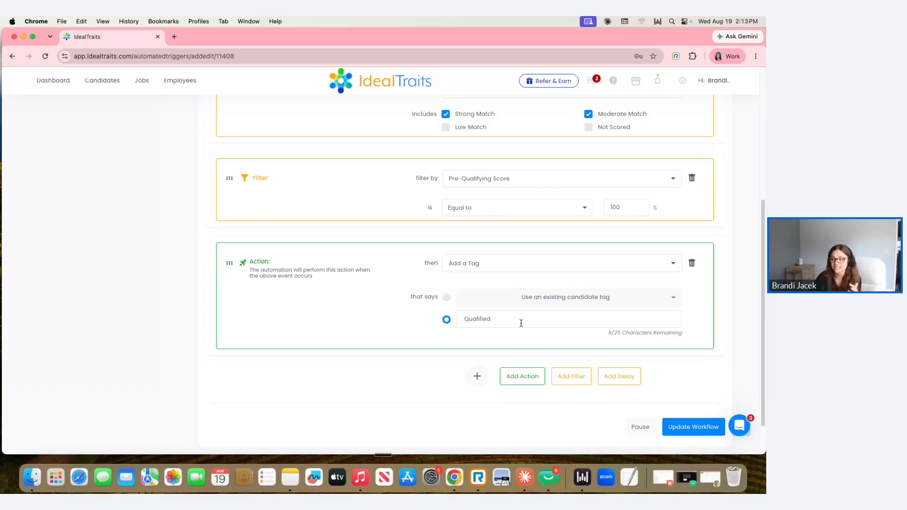
pyautogui.scroll(1, 343, 324)
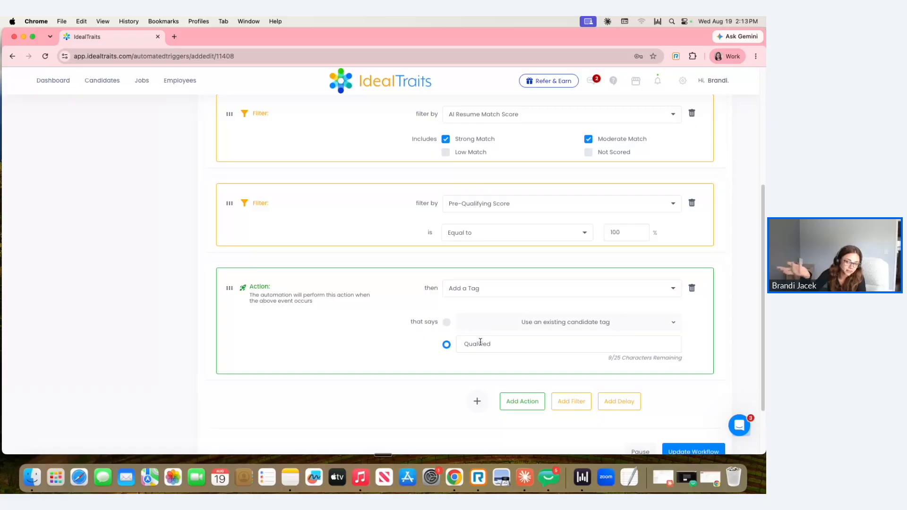
pyautogui.scroll(1, 569, 303)
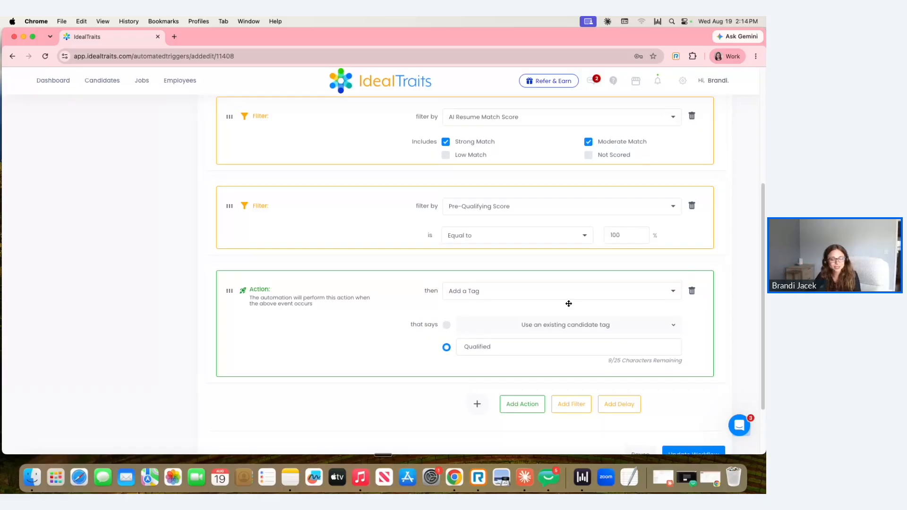
# Change the AI Resume Match Score filter to include only Low Match candidates
pyautogui.scroll(1, 569, 303)
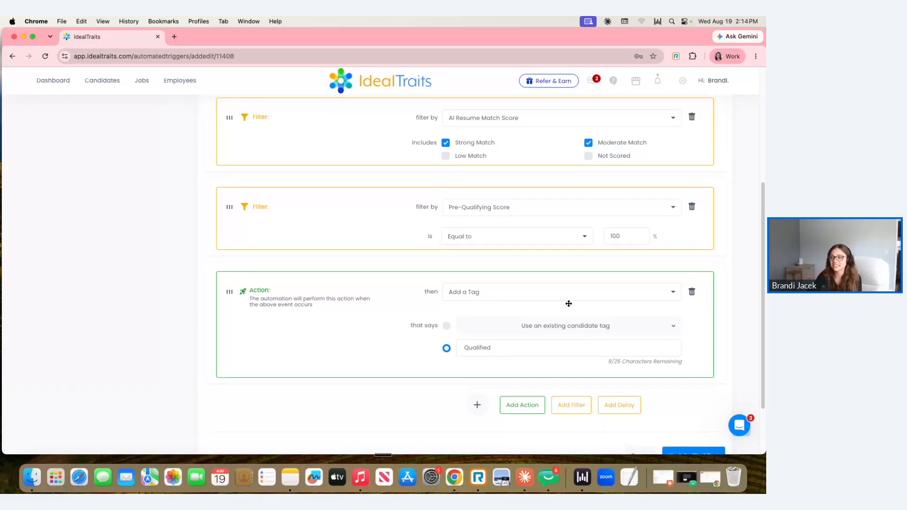
pyautogui.scroll(1, 481, 185)
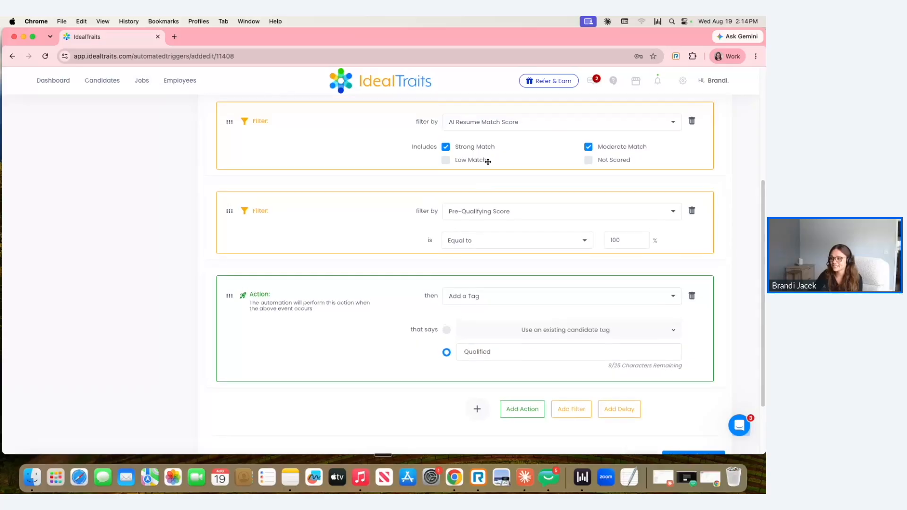
pyautogui.click(446, 161)
pyautogui.click(445, 147)
# Set the Pre-Qualifying Score filter to Less than 100%
pyautogui.click(580, 243)
pyautogui.click(463, 314)
pyautogui.scroll(-2, 577, 197)
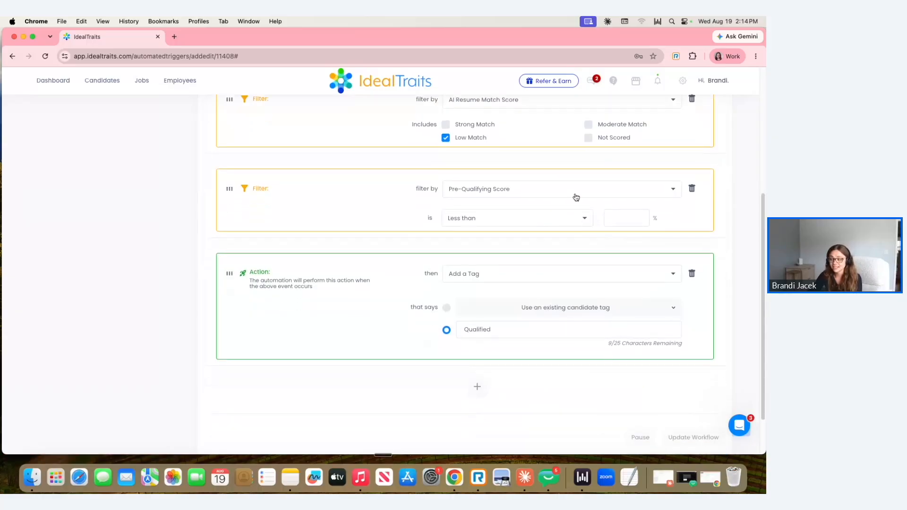
pyautogui.click(625, 161)
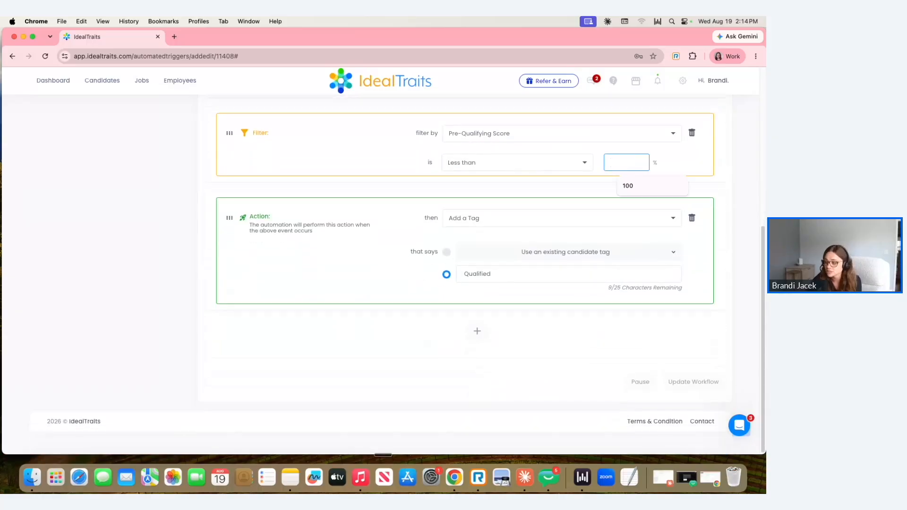
pyautogui.write('100')
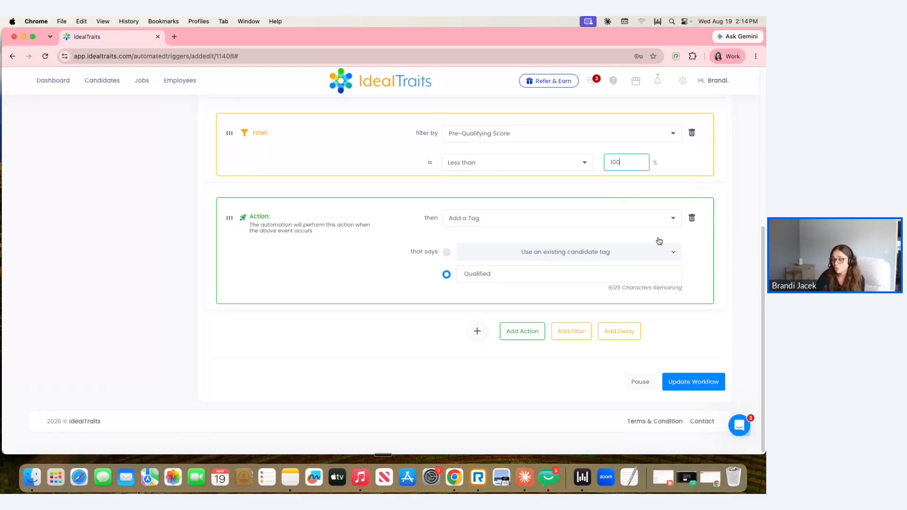
# Replace the workflow's add-a-tag action with a Change Stage action that moves candidates to ARCHIVE
pyautogui.click(693, 218)
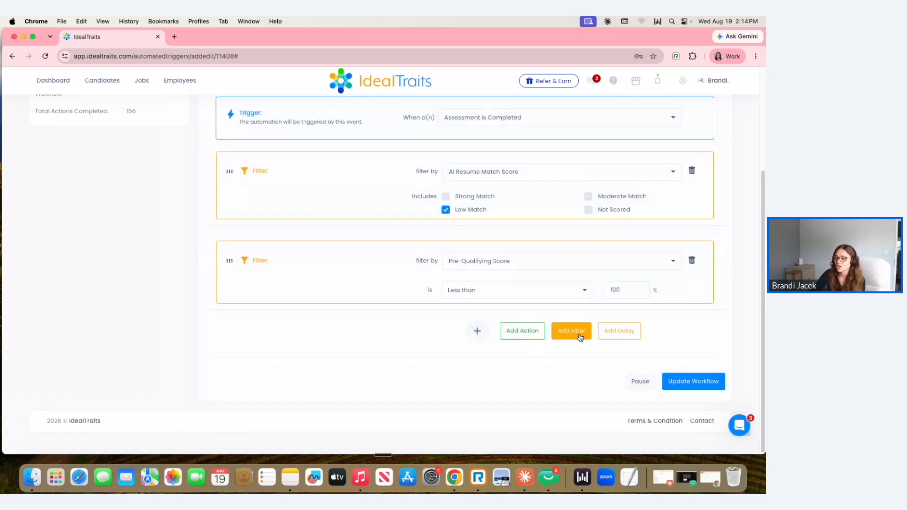
pyautogui.click(525, 331)
pyautogui.click(513, 347)
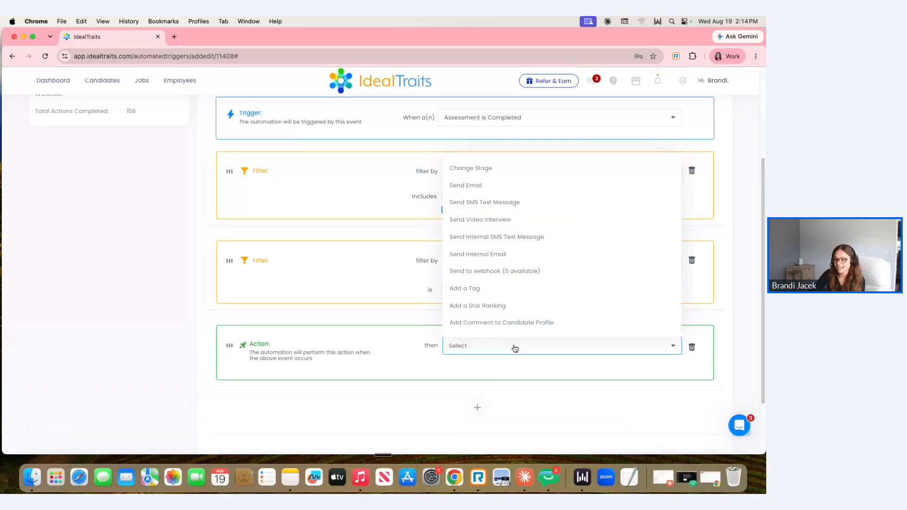
pyautogui.click(517, 170)
pyautogui.scroll(-5, 313, 363)
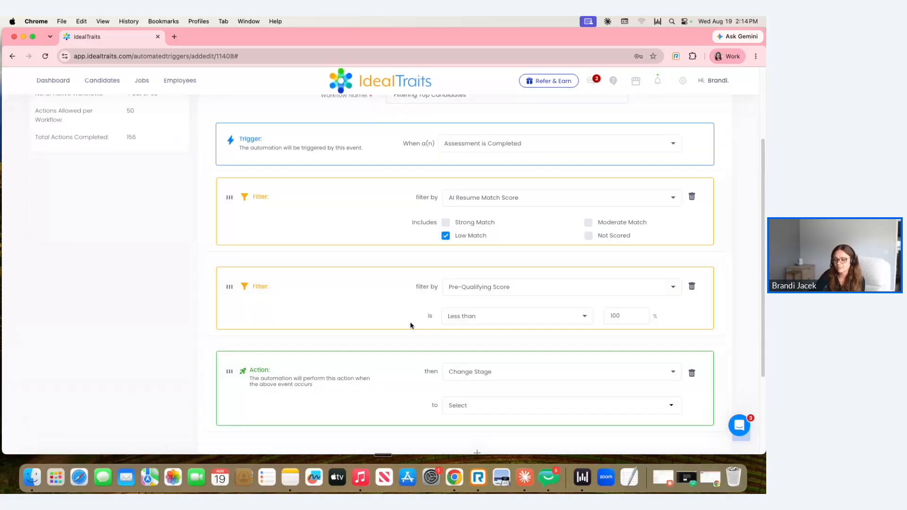
pyautogui.click(497, 290)
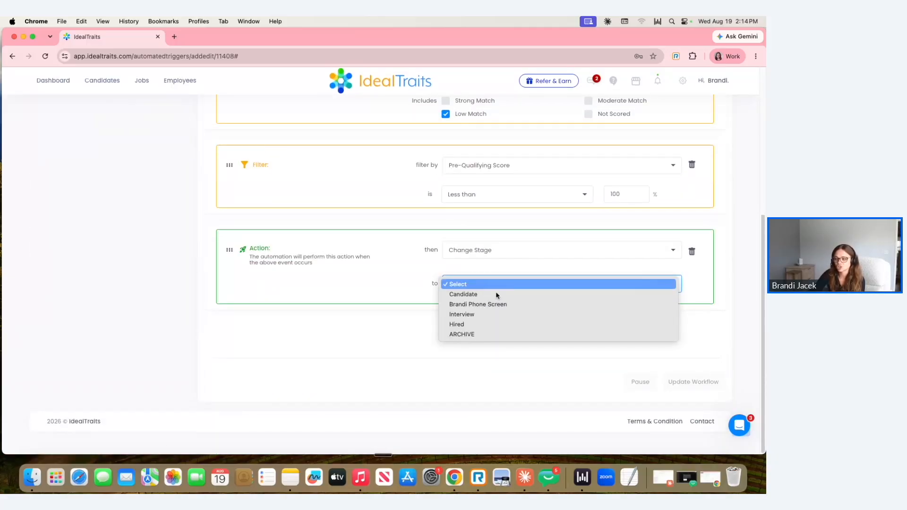
pyautogui.click(486, 335)
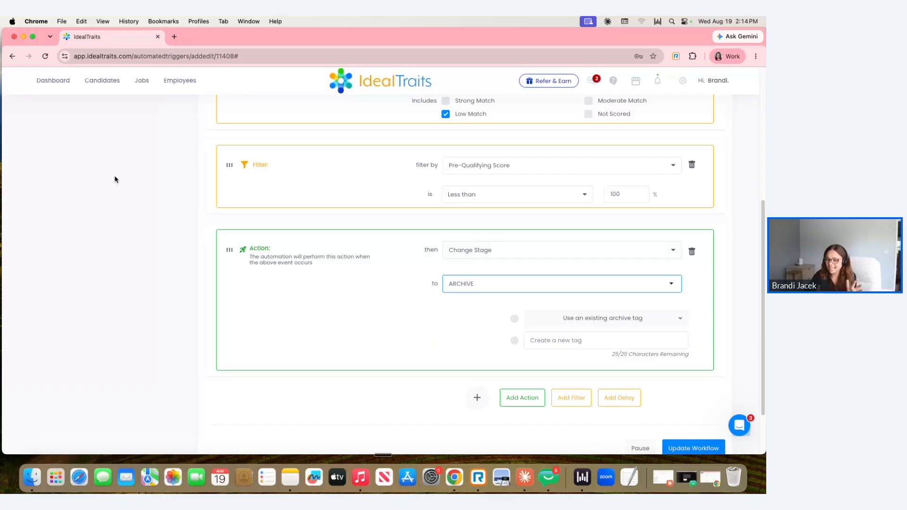
# Replace the Change Stage action with a new blank action and show the available action types
pyautogui.scroll(3, 668, 344)
pyautogui.scroll(-1, 715, 283)
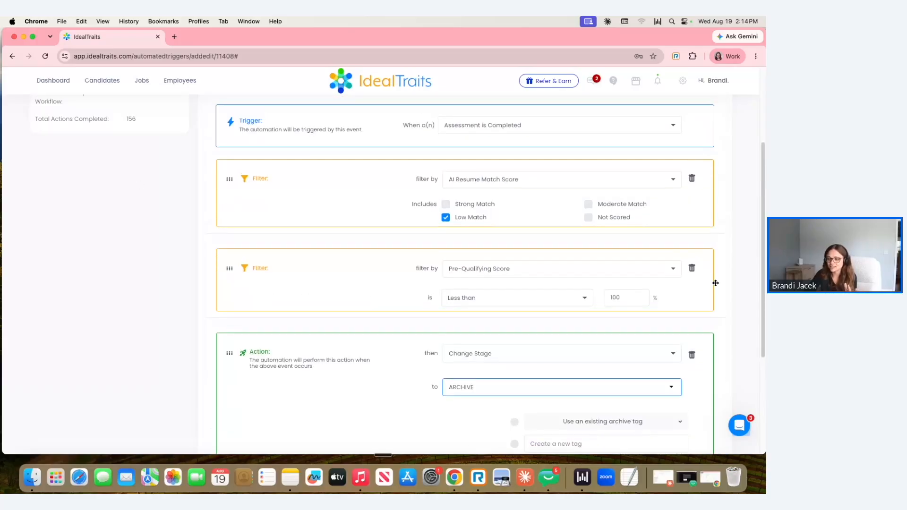
pyautogui.scroll(-1, 590, 282)
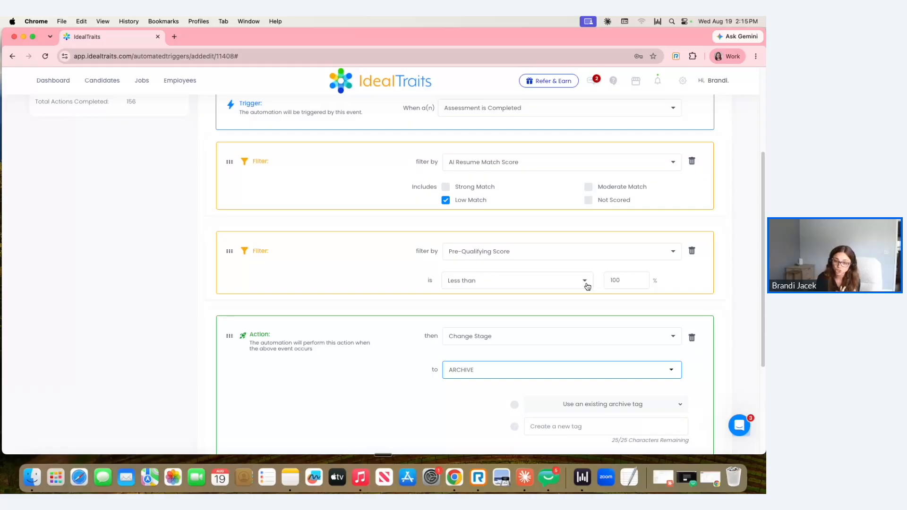
pyautogui.click(692, 337)
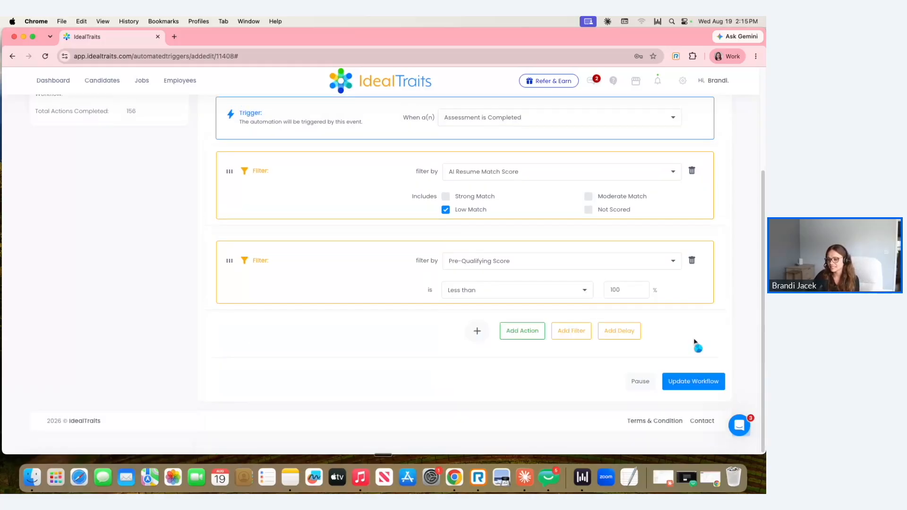
pyautogui.click(522, 331)
pyautogui.click(537, 346)
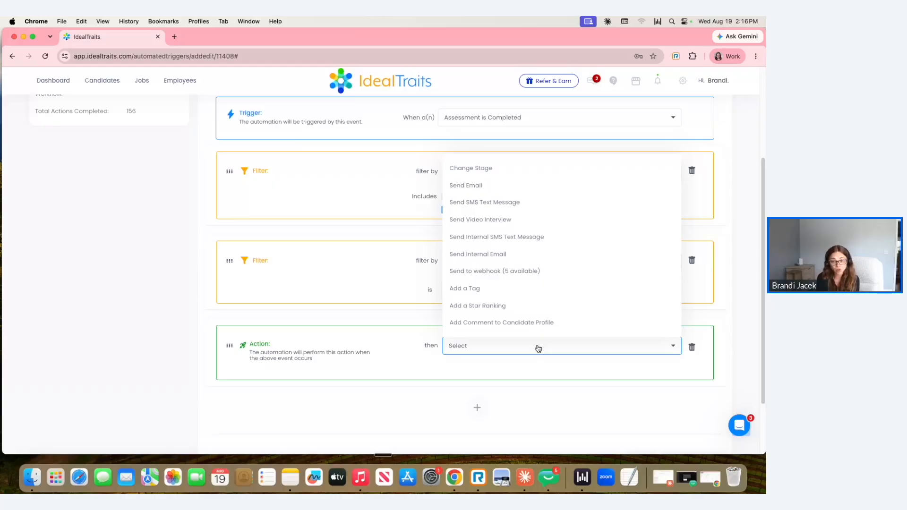
# Open the support messenger from the workflow editor
pyautogui.click(740, 426)
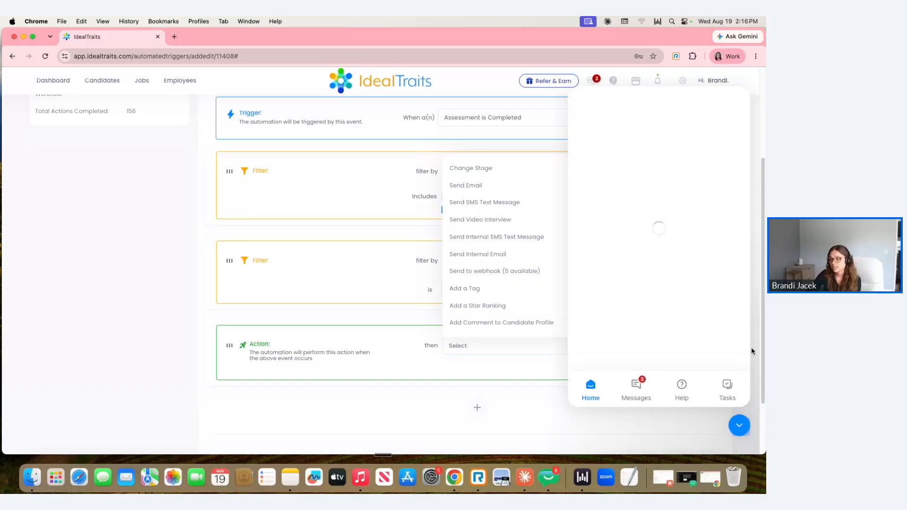